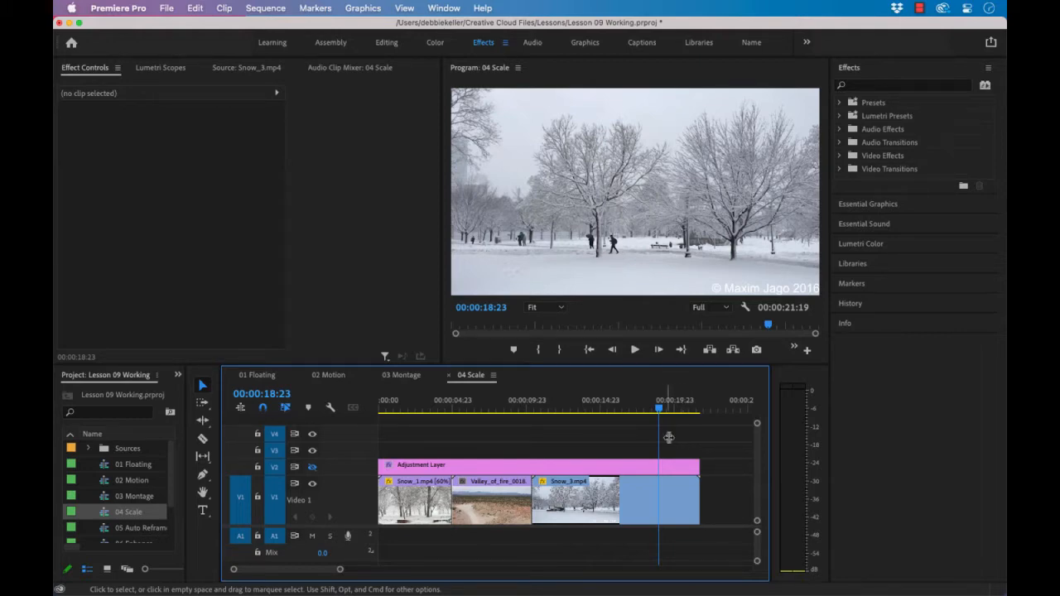
# At 00:00:05:00, fit the Valley_of_fire_0018 clip to the sequence using Set to Frame Size
pyautogui.click(281, 396)
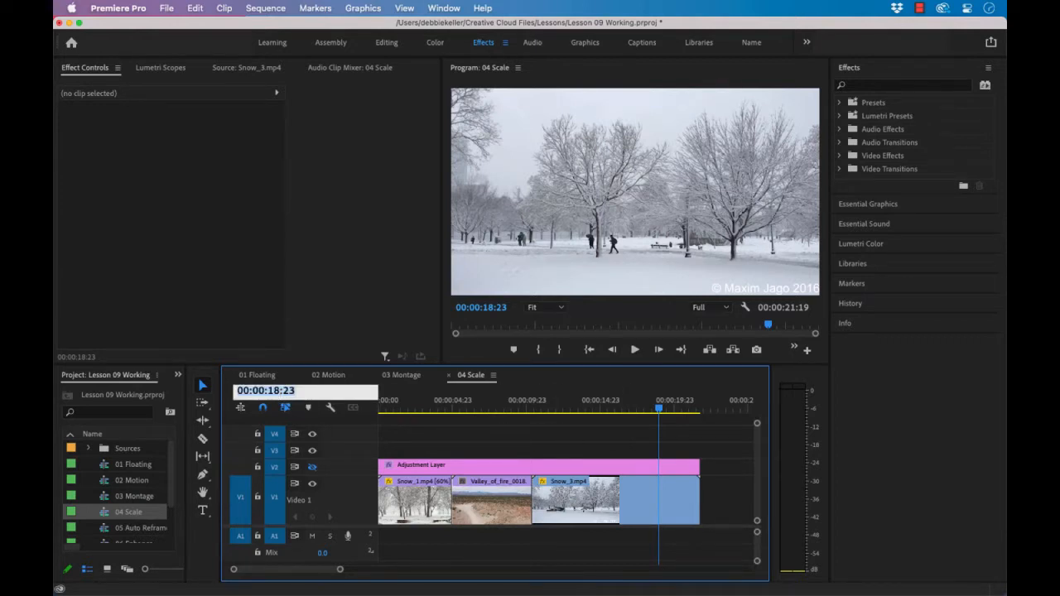
pyautogui.write('500')
pyautogui.press('Return')
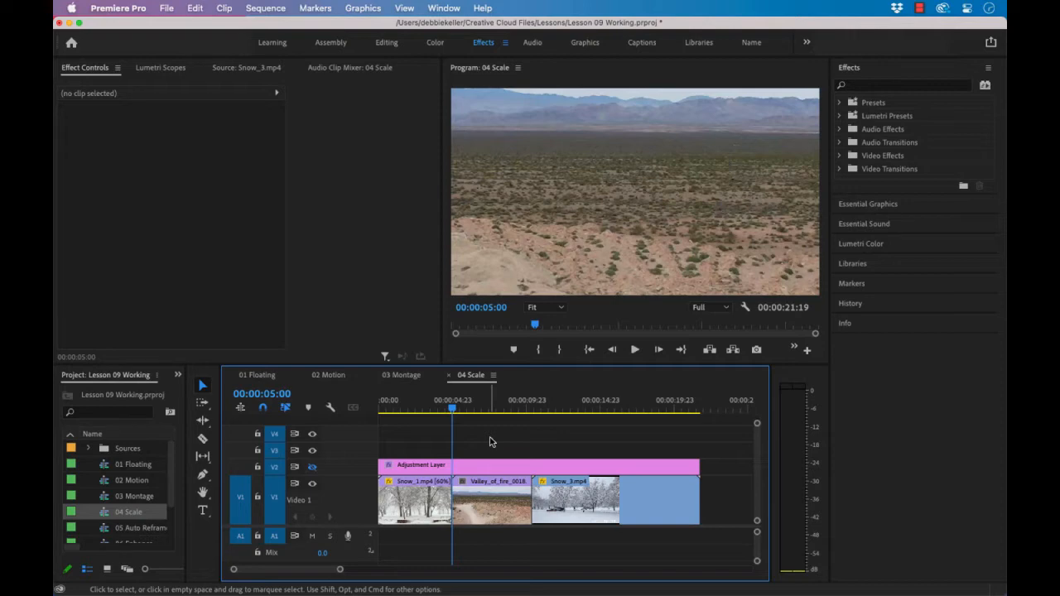
pyautogui.click(491, 502)
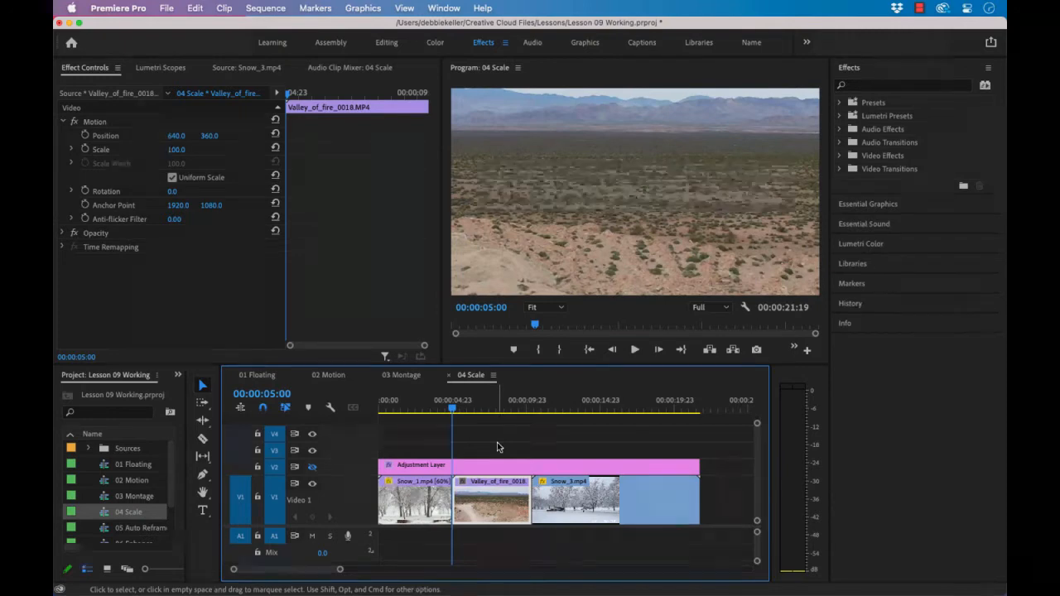
pyautogui.rightClick(488, 496)
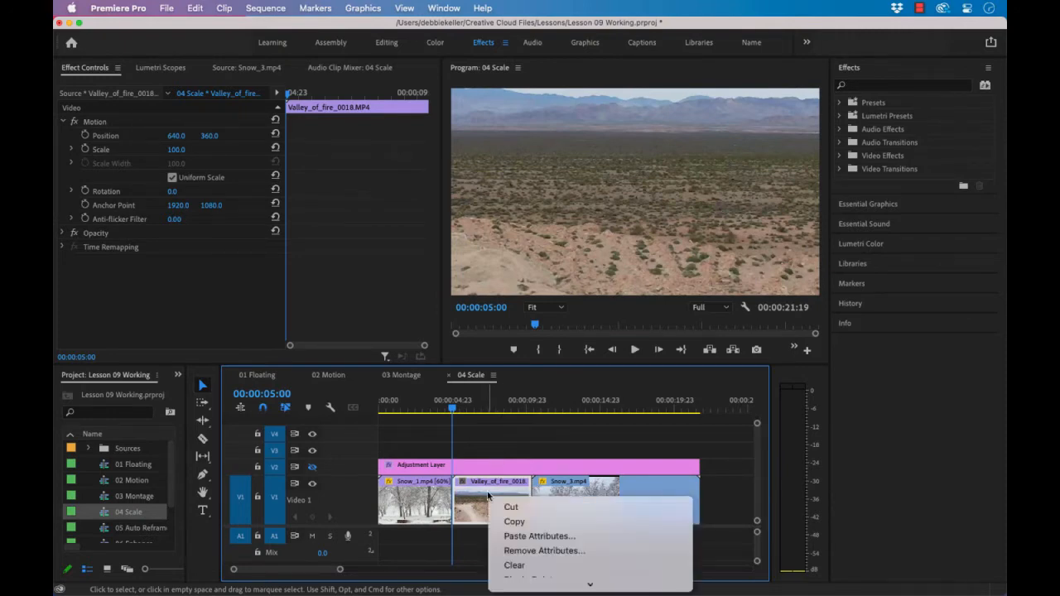
pyautogui.scroll(-5, 562, 579)
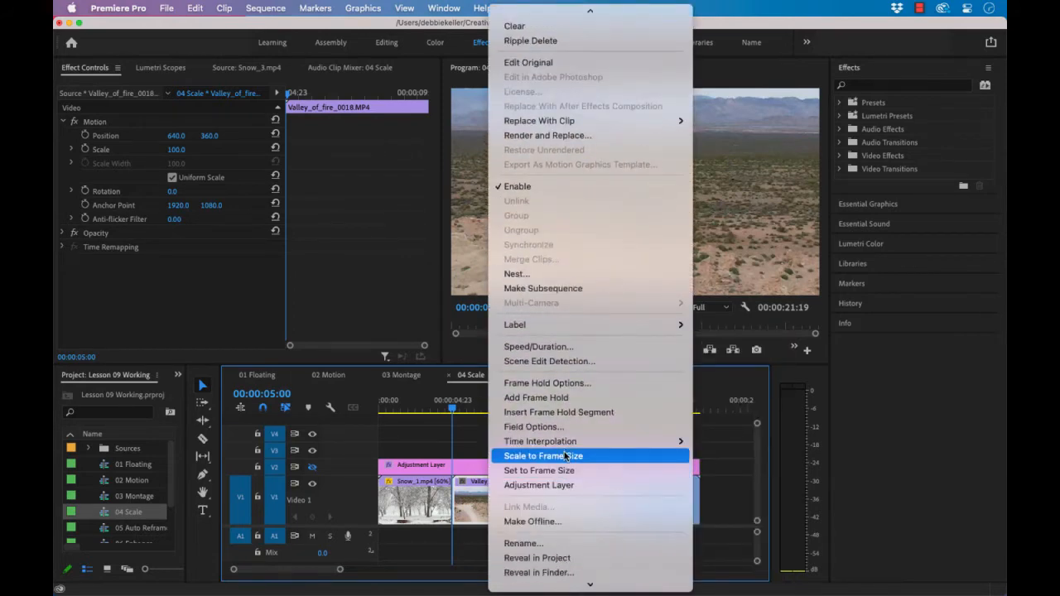
pyautogui.click(567, 469)
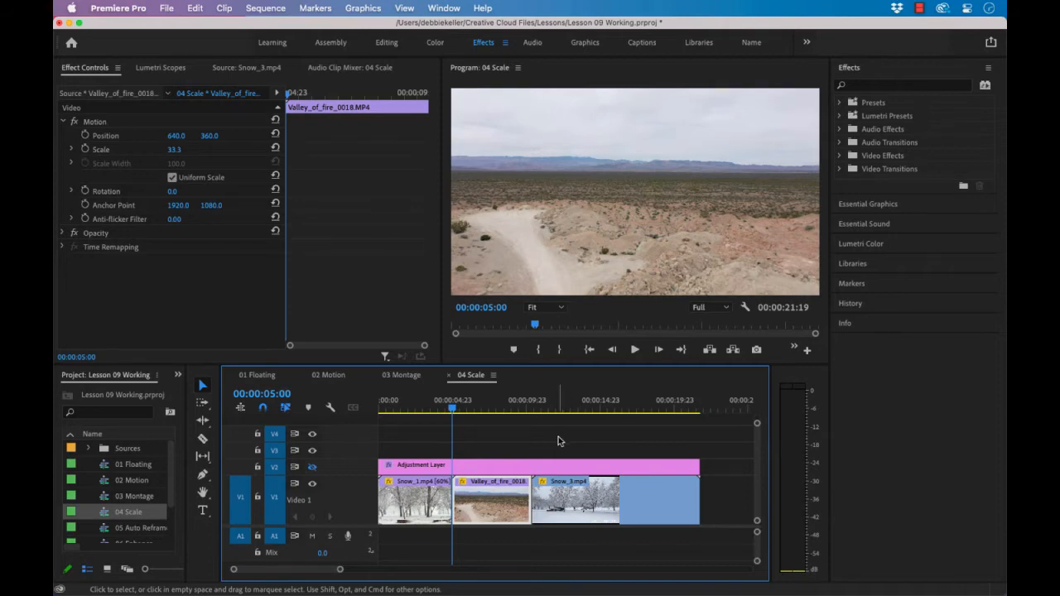
# Keyframe the Valley_of_fire_0018 clip's Scale from 33.3 at its start to 100 at its end and check the zoom
pyautogui.click(86, 149)
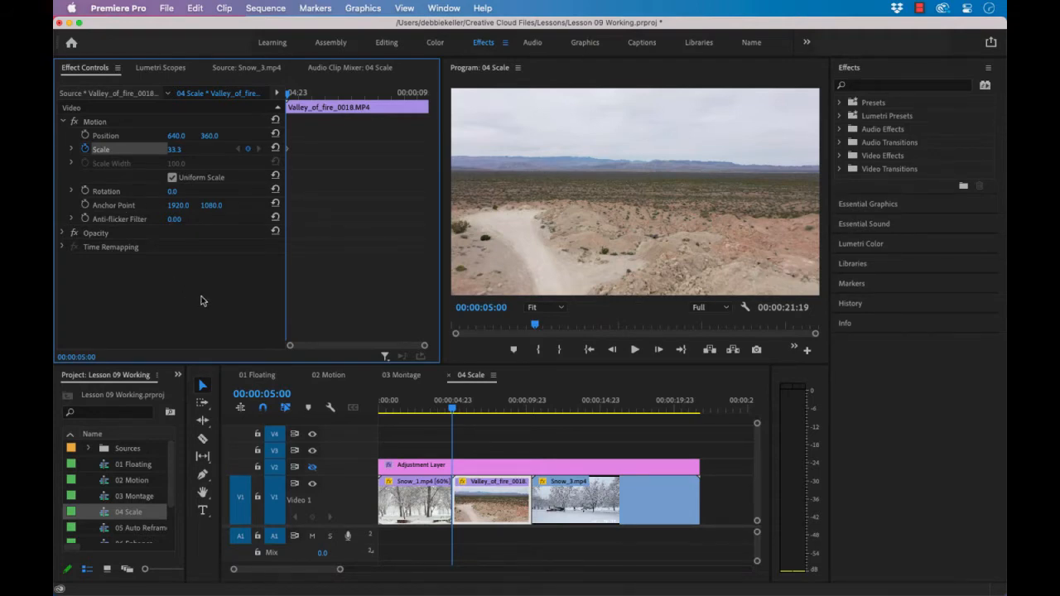
pyautogui.click(512, 419)
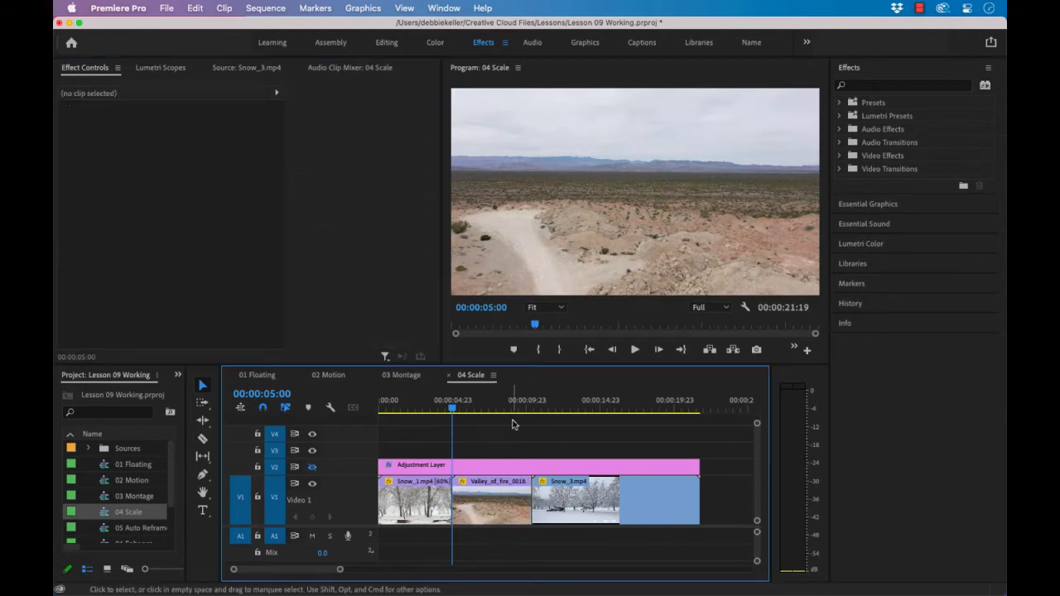
pyautogui.press('Up')
pyautogui.press('Down')
pyautogui.press('Down')
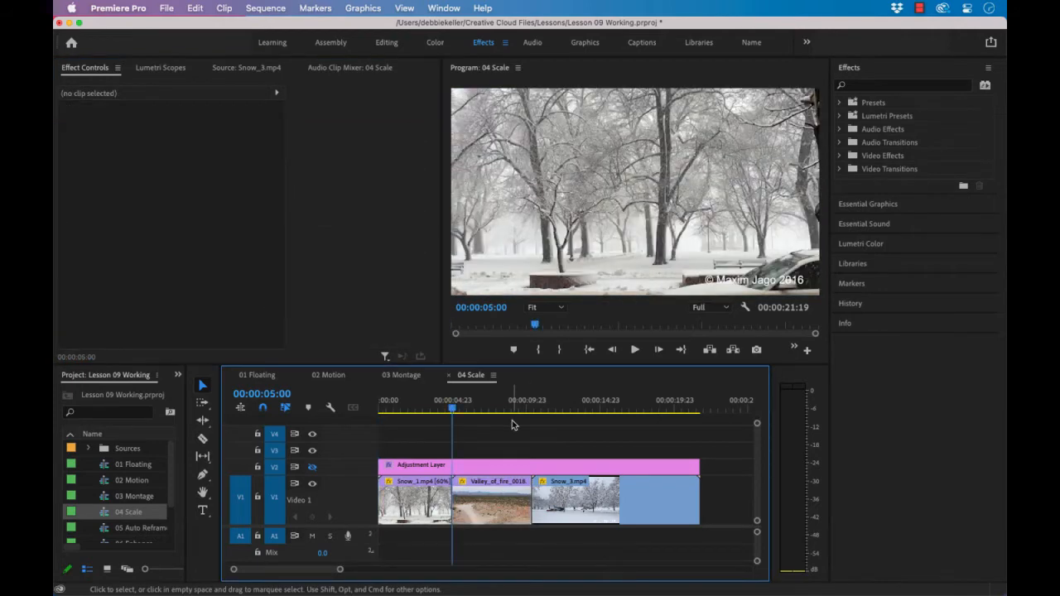
pyautogui.click(499, 492)
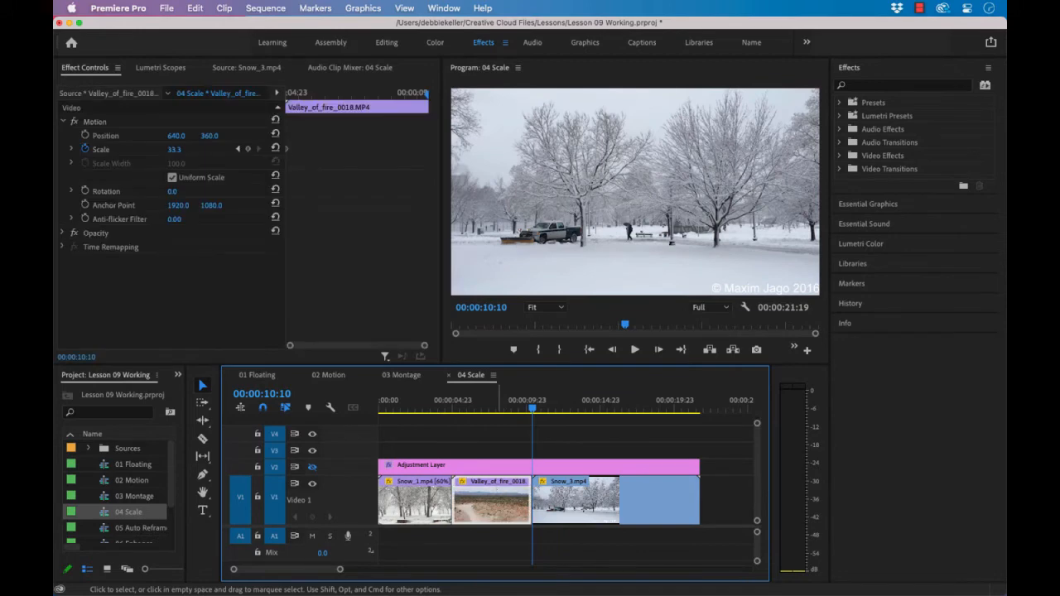
pyautogui.click(275, 149)
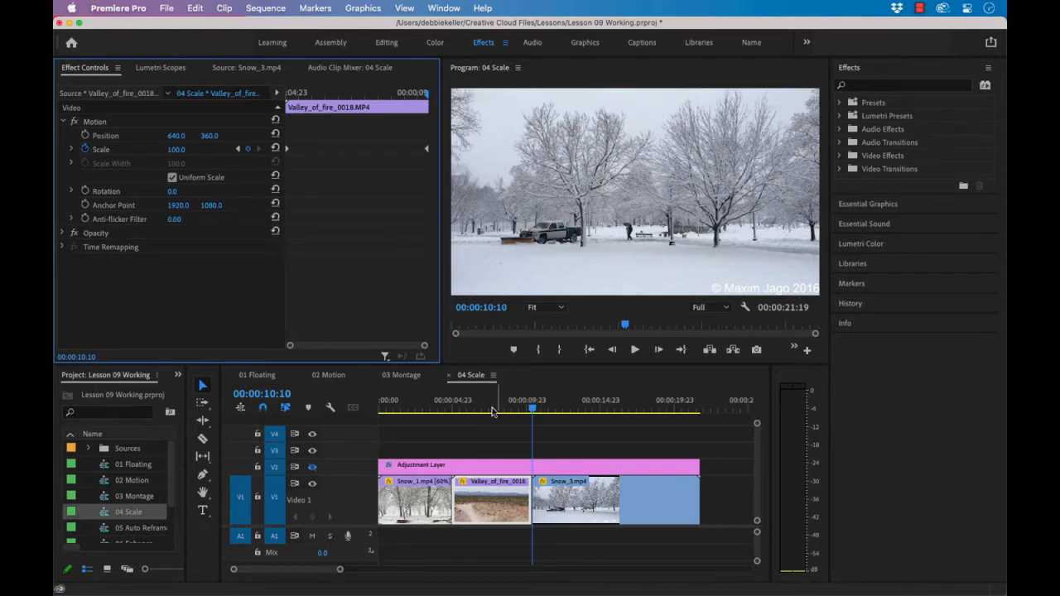
pyautogui.moveTo(534, 412); pyautogui.dragTo(516, 426)
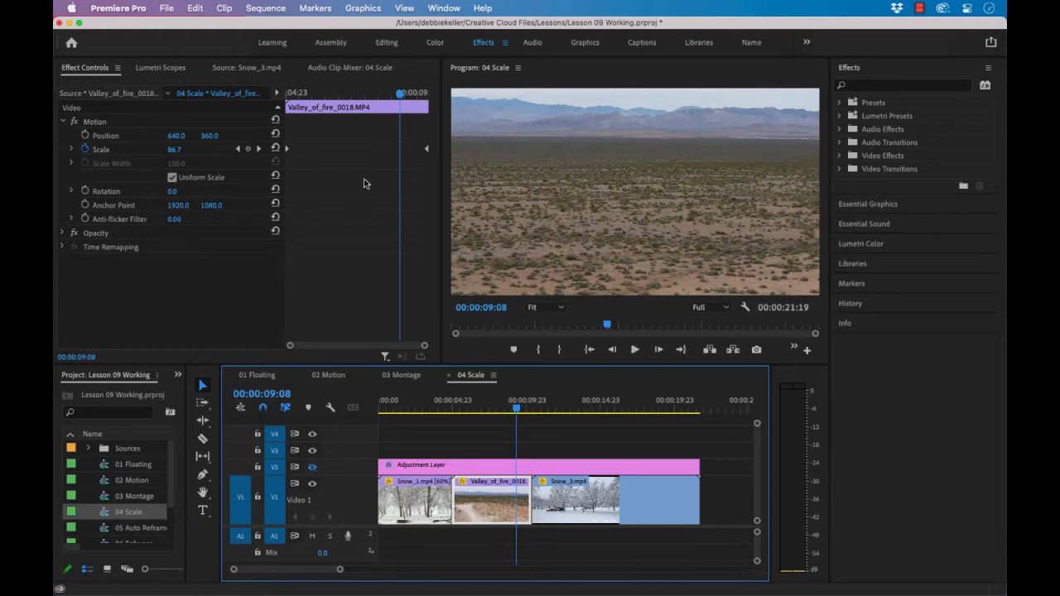
# Swap the clip's start and end Scale keyframes to reverse the zoom, and play the clip from its start
pyautogui.click(427, 151)
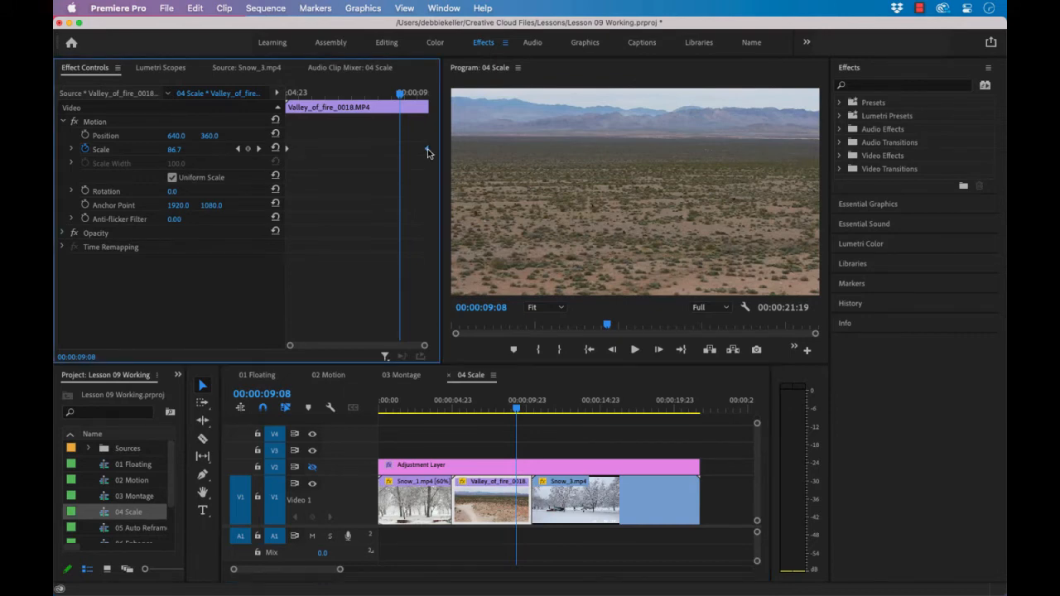
pyautogui.moveTo(427, 151)
pyautogui.mouseDown()
pyautogui.moveTo(313, 150)
pyautogui.moveTo(434, 158)
pyautogui.mouseUp()
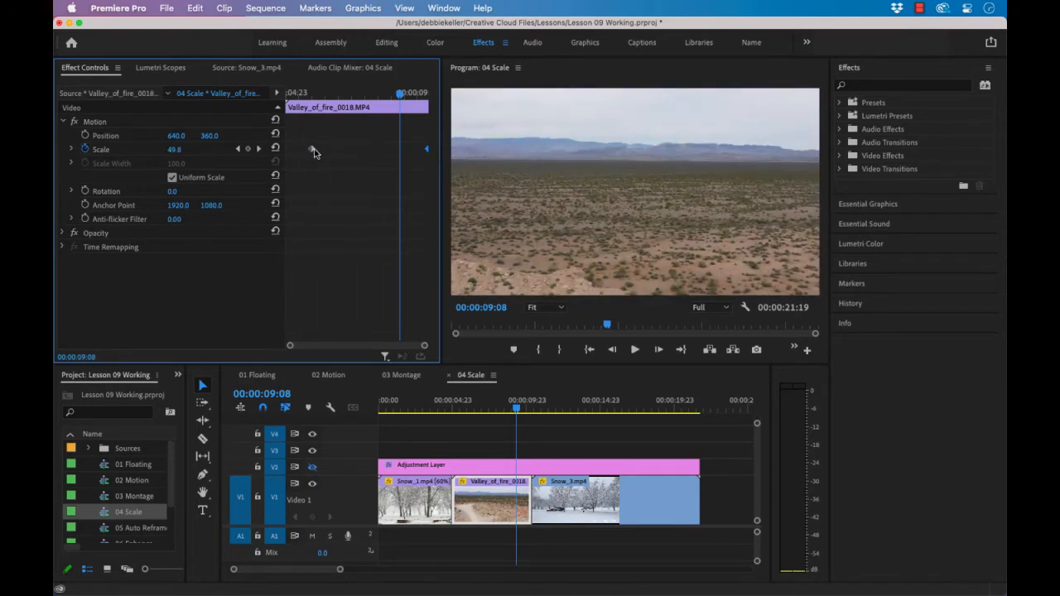
pyautogui.moveTo(313, 152); pyautogui.dragTo(287, 151)
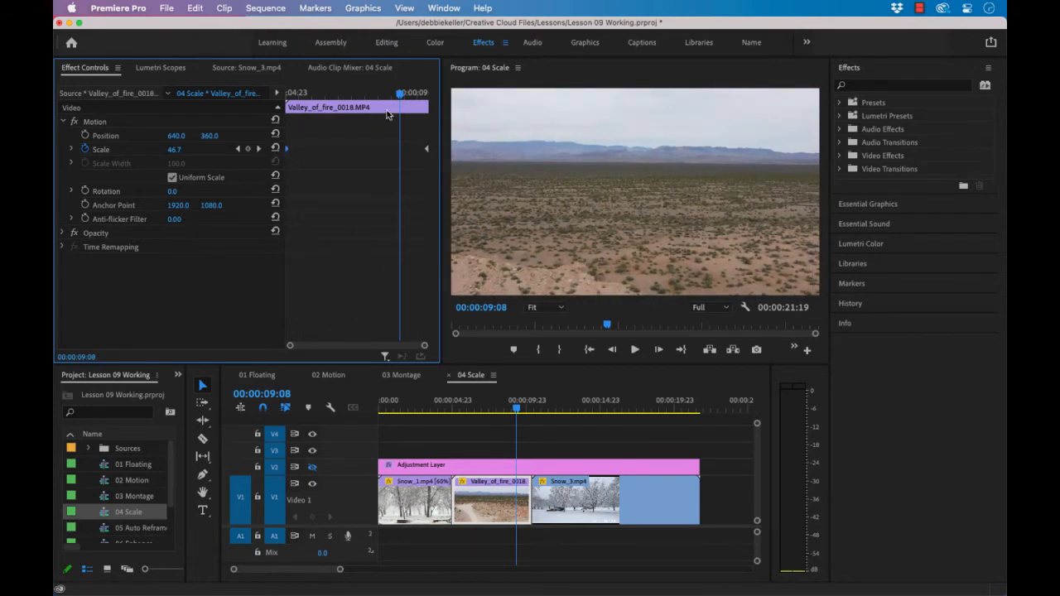
pyautogui.moveTo(401, 94); pyautogui.dragTo(283, 101)
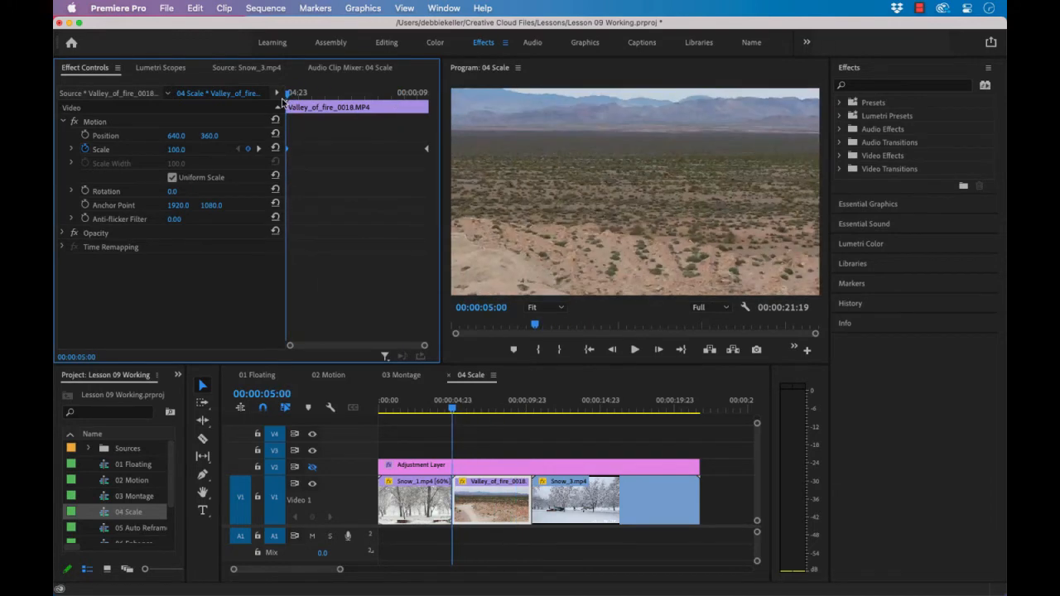
pyautogui.press('space')
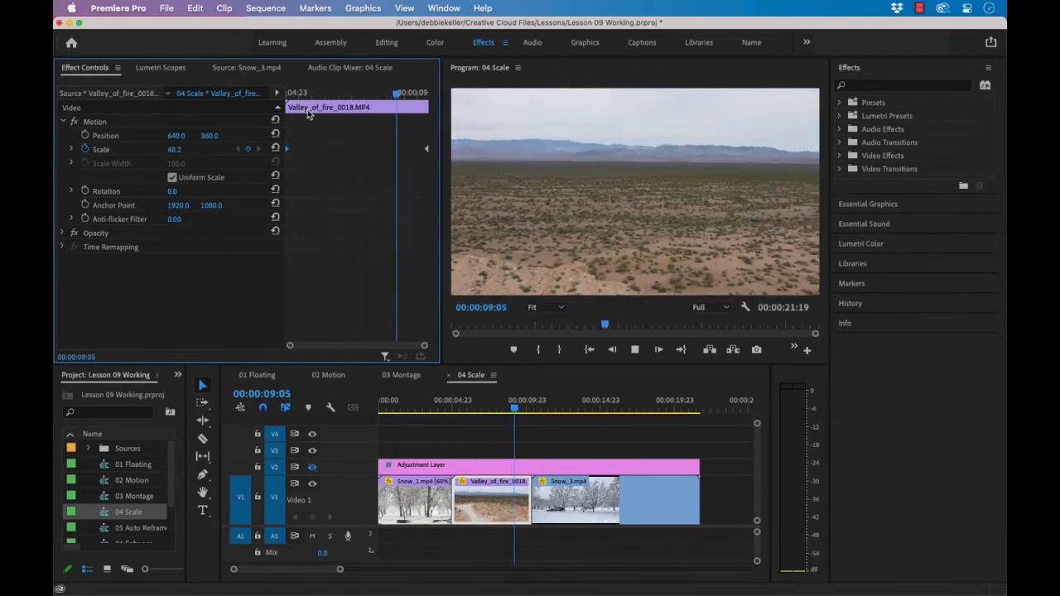
pyautogui.press('space')
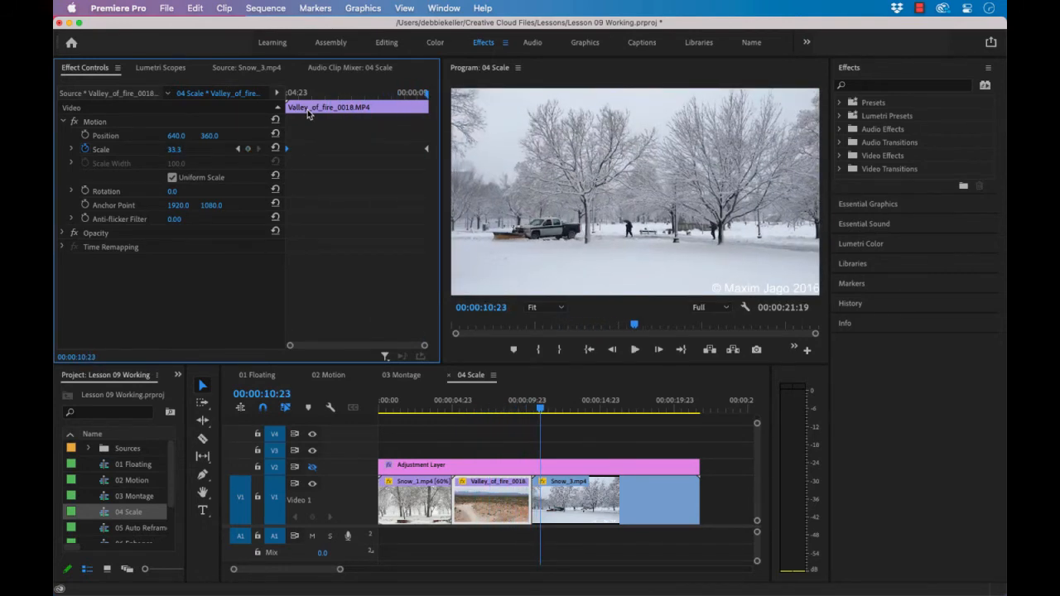
# Undo the swap of the Scale keyframes on the Valley_of_fire_0018 clip
pyautogui.press('super+z')
pyautogui.press('super+z')
pyautogui.press('super+z')
# Return the playhead to the start of the Valley_of_fire_0018 clip at 00:00:05:00 and enable output for the V2 track
pyautogui.press('End')
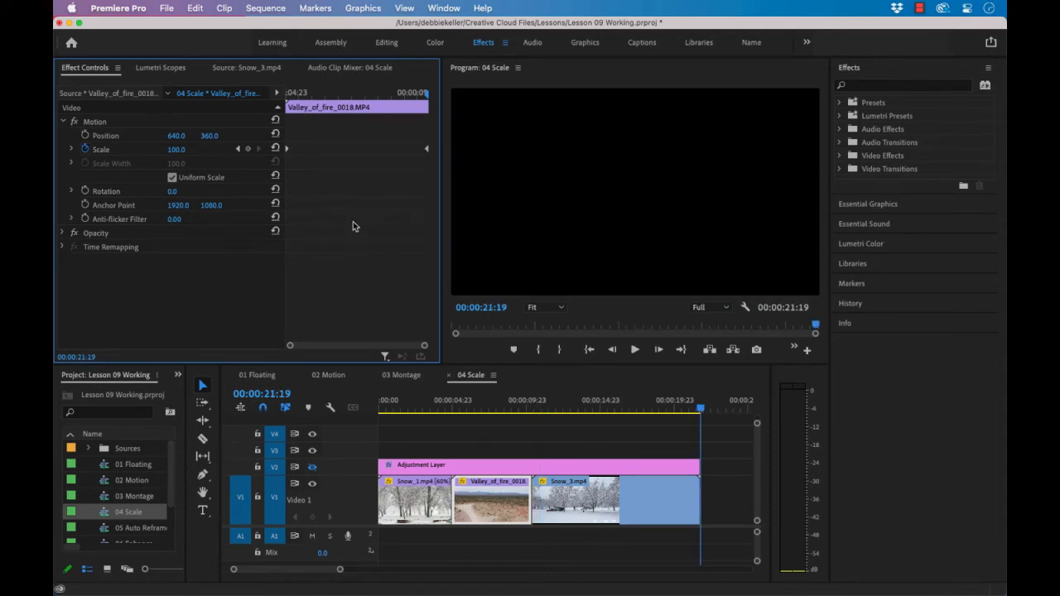
pyautogui.press('Up')
pyautogui.press('Up')
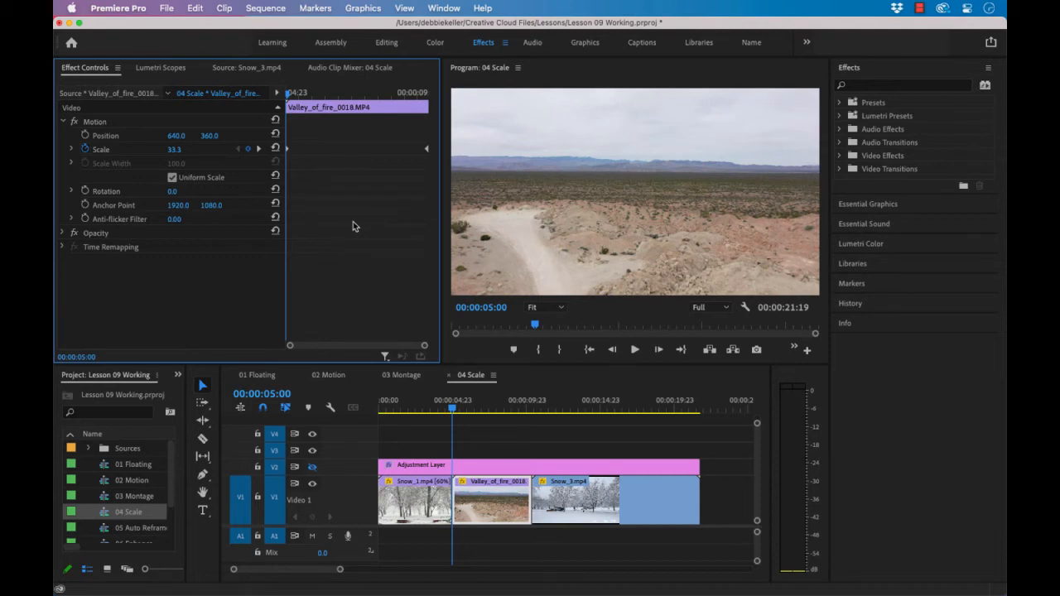
pyautogui.click(312, 468)
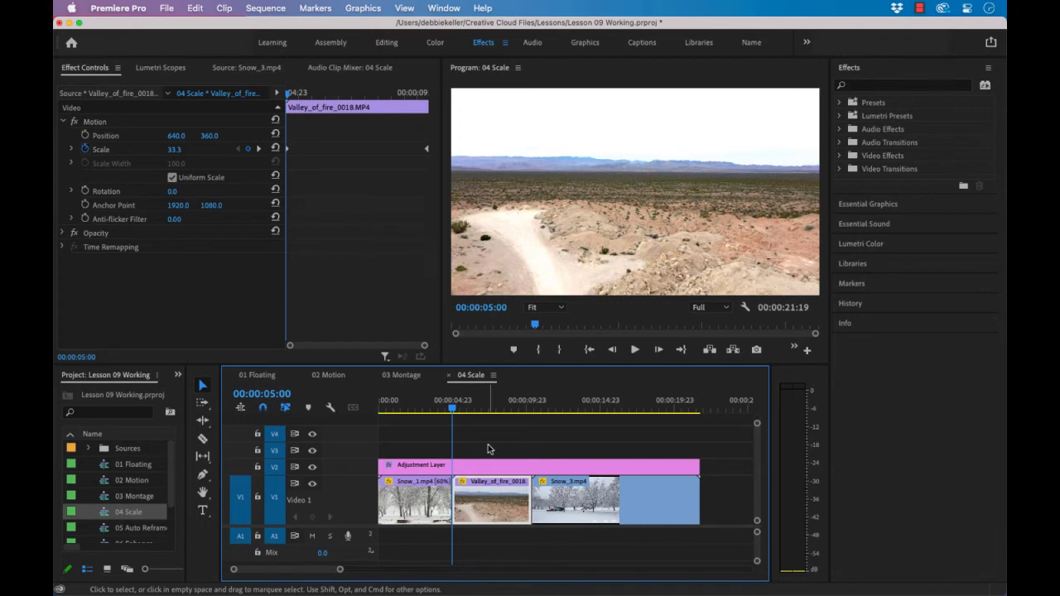
# Examine the adjustment layer's Brightness & Contrast settings and play the 04 Scale sequence from the beginning
pyautogui.click(490, 466)
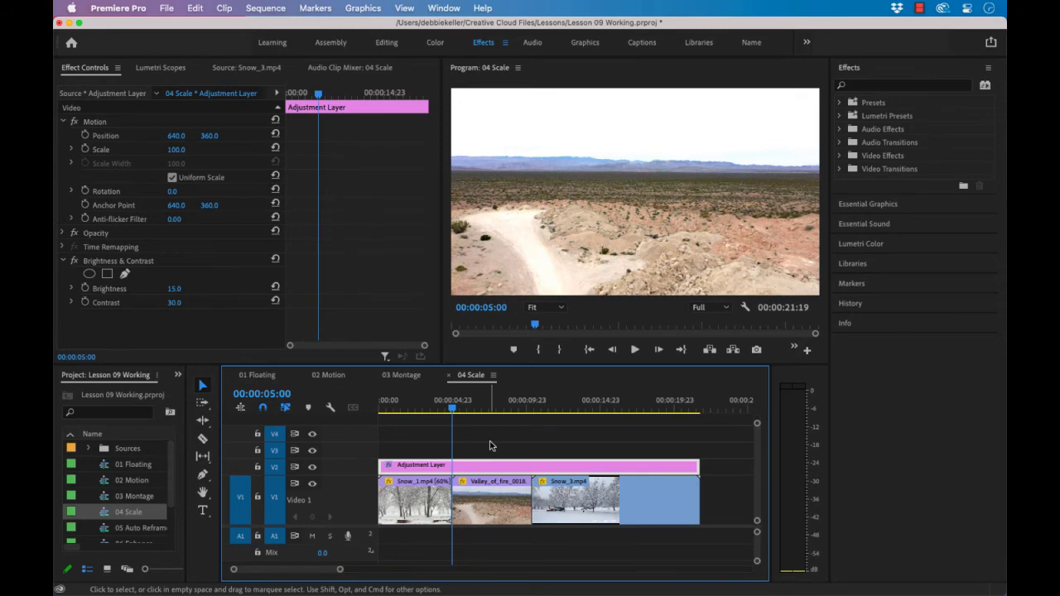
pyautogui.moveTo(452, 406); pyautogui.dragTo(373, 406)
pyautogui.press('space')
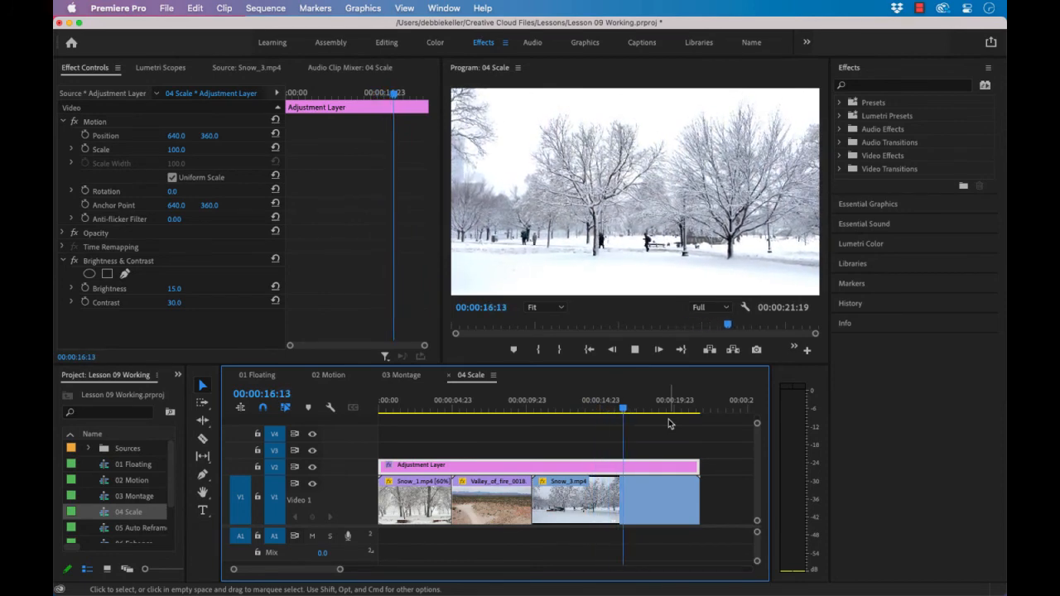
pyautogui.press('Home')
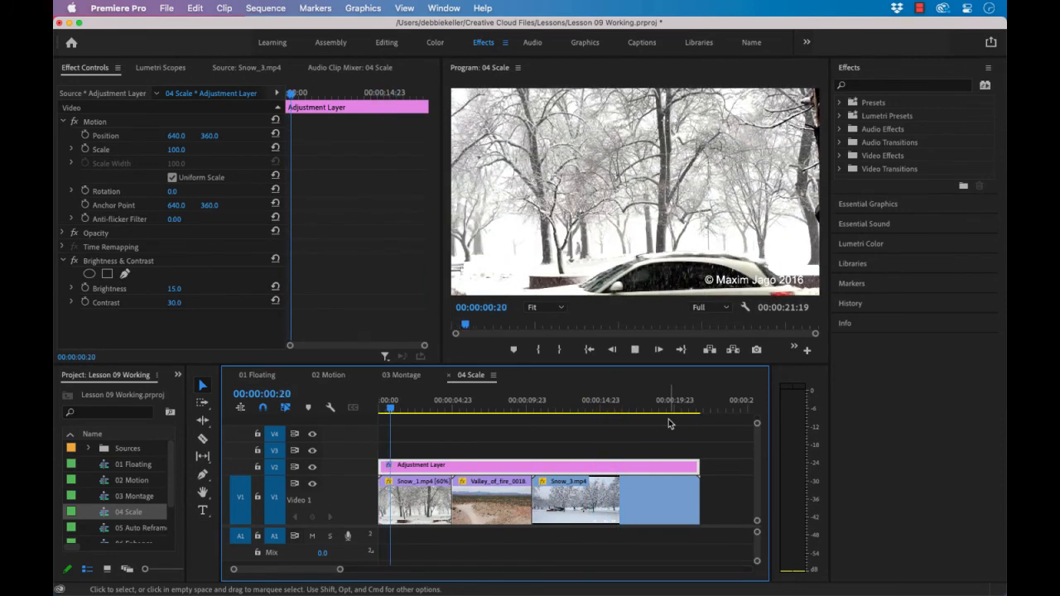